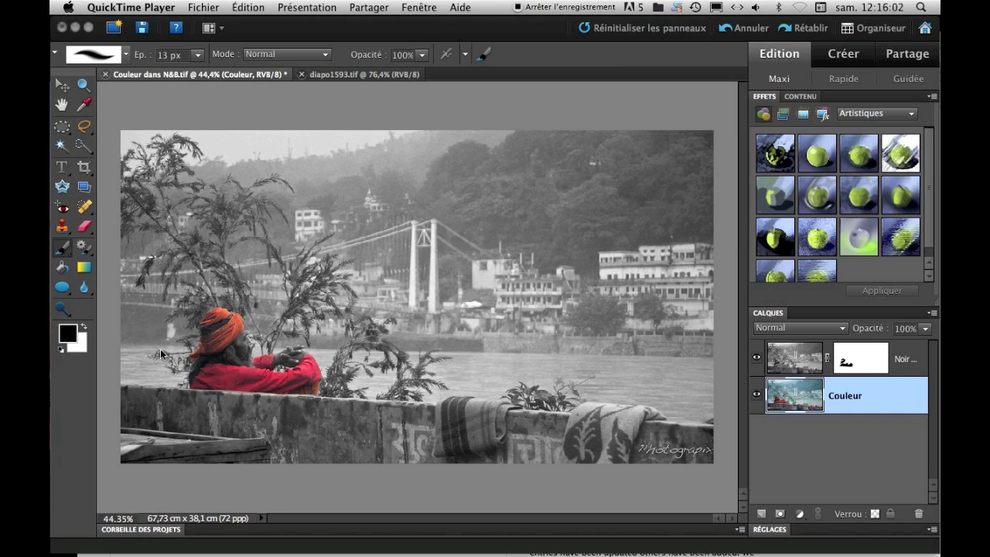
# Step: Bring the colour river photo diapo1593.tif to the front of the editor
pyautogui.click(331, 75)
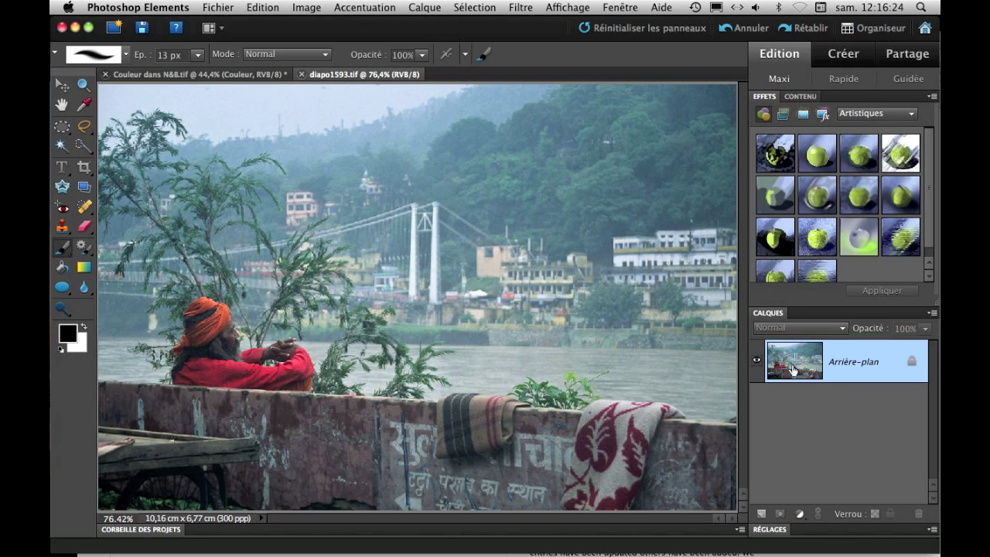
# Step: Duplicate the Arrière-plan layer and rename the copy 'Noir et blanc'
pyautogui.moveTo(801, 362); pyautogui.dragTo(763, 517)
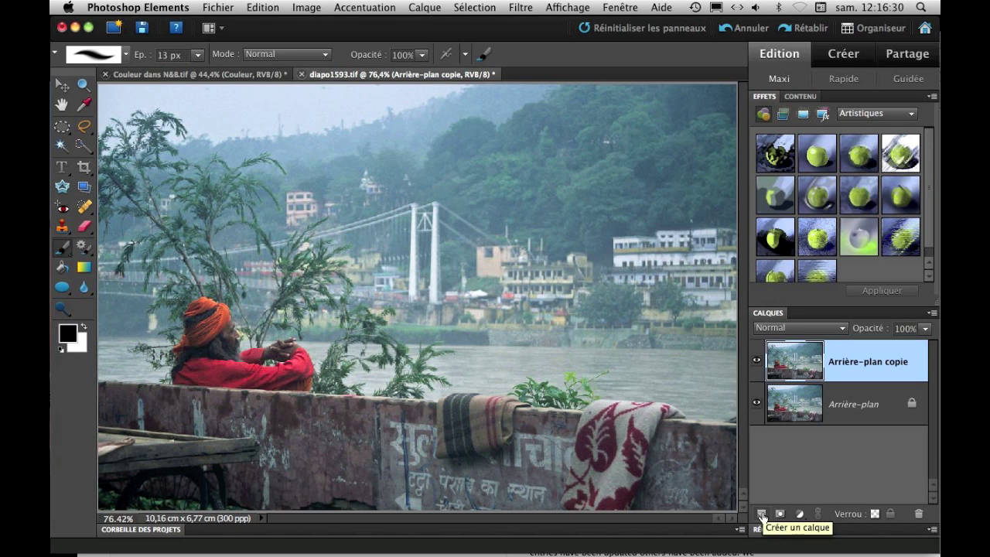
pyautogui.doubleClick(869, 363)
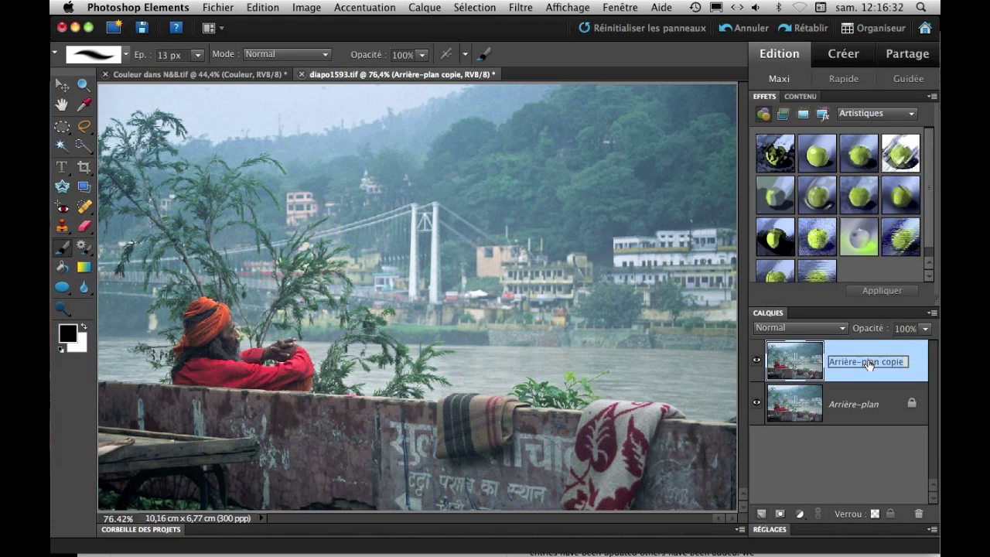
pyautogui.write('Noir et blanc')
pyautogui.press('Return')
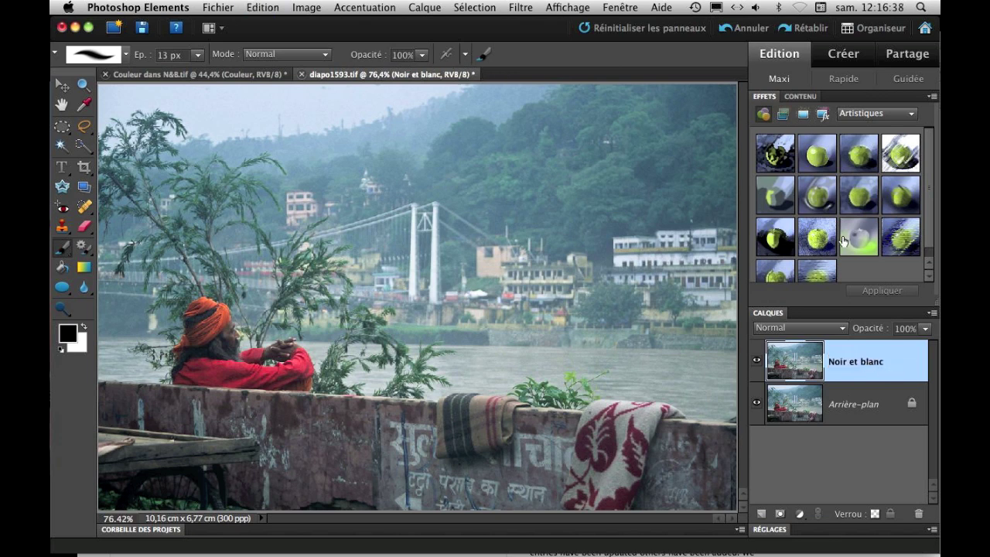
# Step: Preview the Convertir en noir et blanc styles, then apply Paysages saisissants to the Noir et blanc layer
pyautogui.click(383, 10)
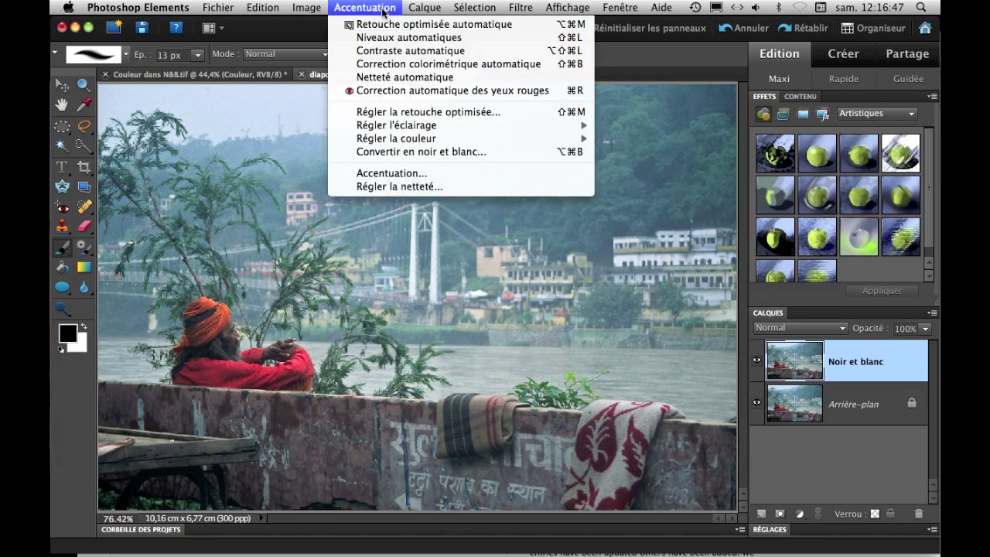
pyautogui.click(410, 153)
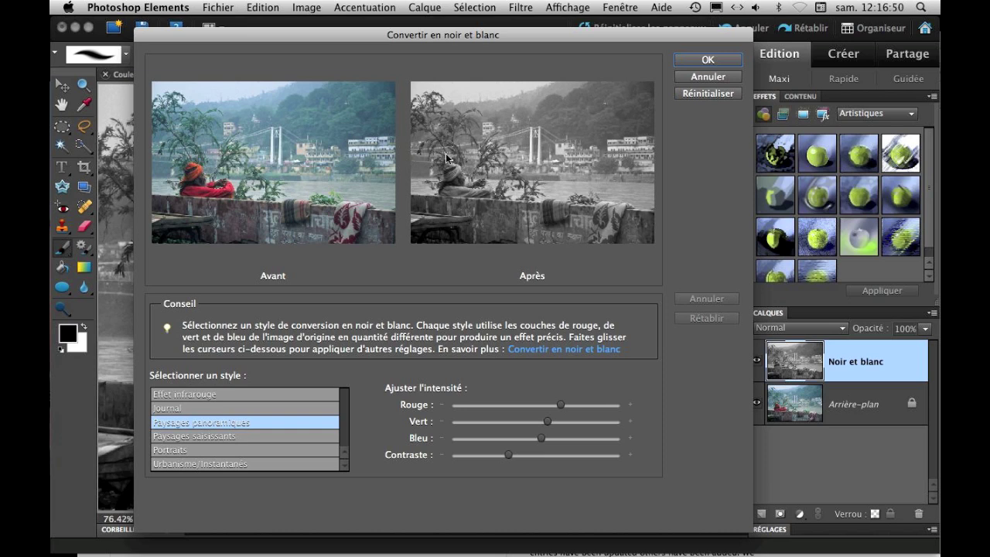
pyautogui.click(207, 395)
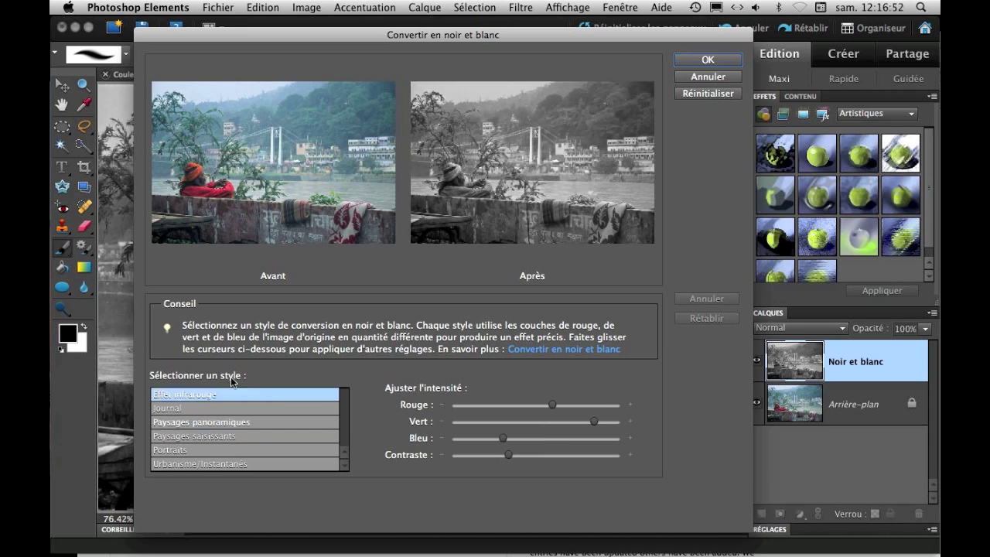
pyautogui.click(196, 406)
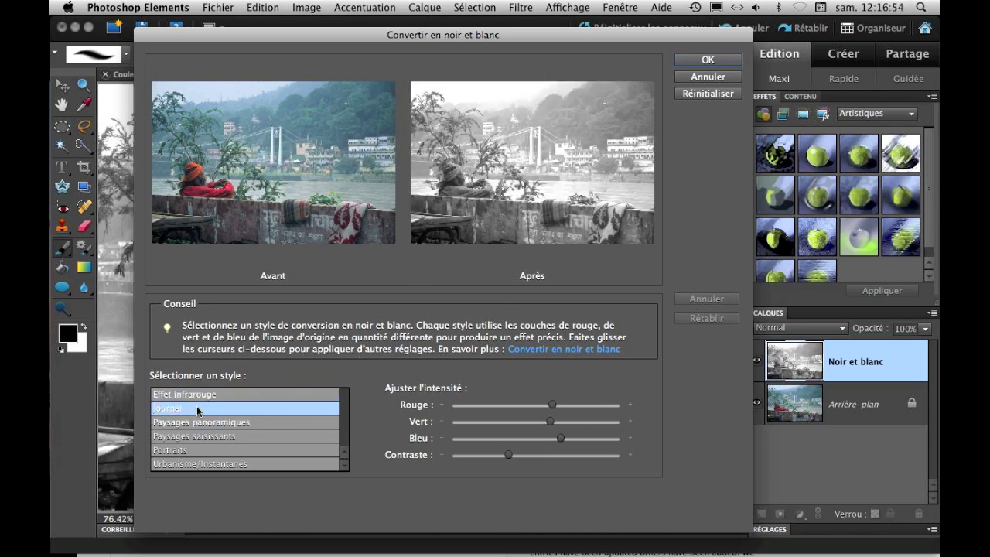
pyautogui.click(261, 422)
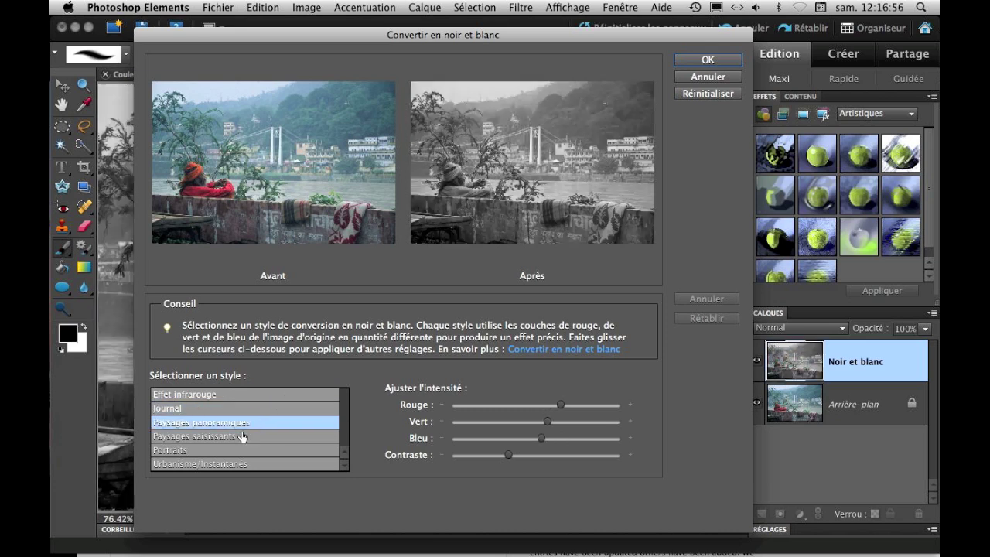
pyautogui.click(226, 435)
pyautogui.click(173, 450)
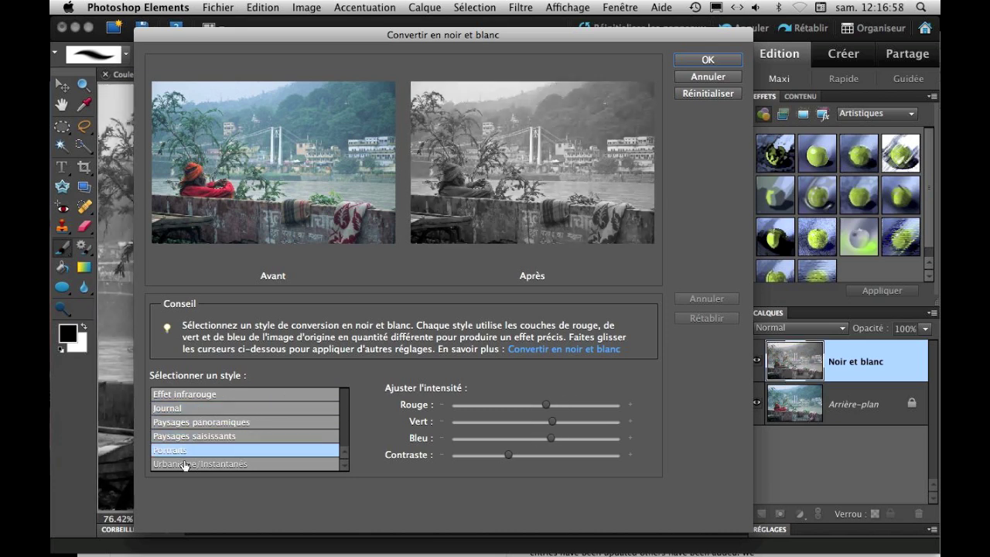
pyautogui.click(186, 464)
pyautogui.click(198, 425)
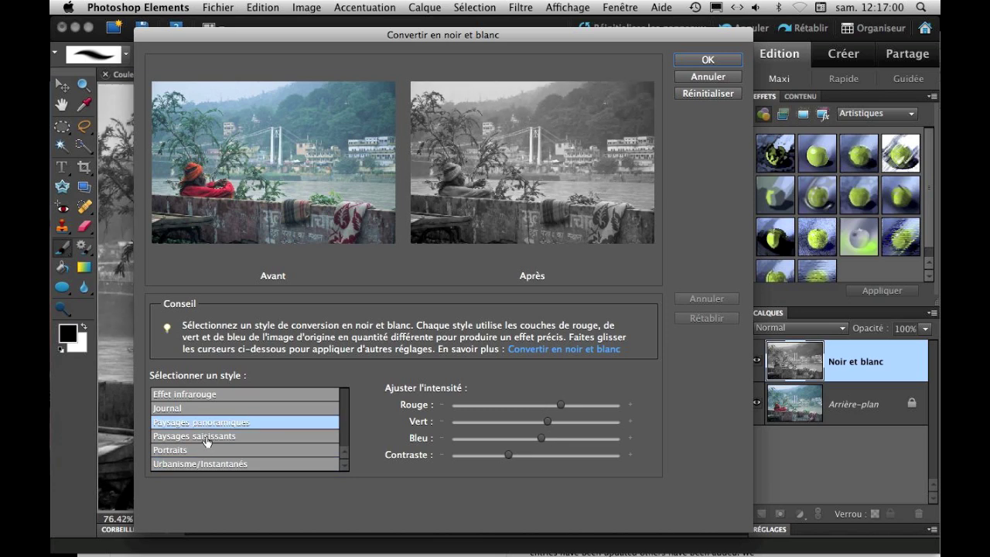
pyautogui.click(207, 437)
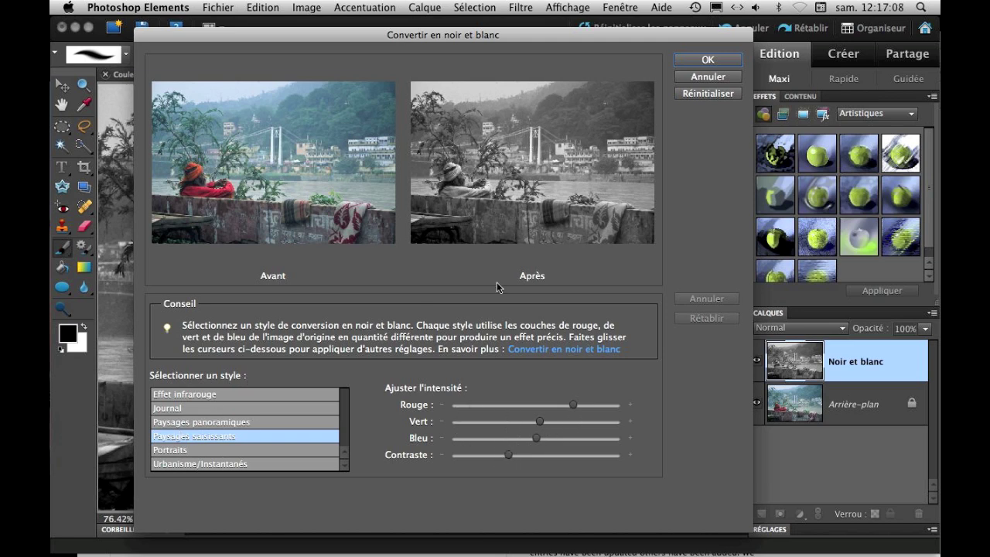
pyautogui.click(725, 60)
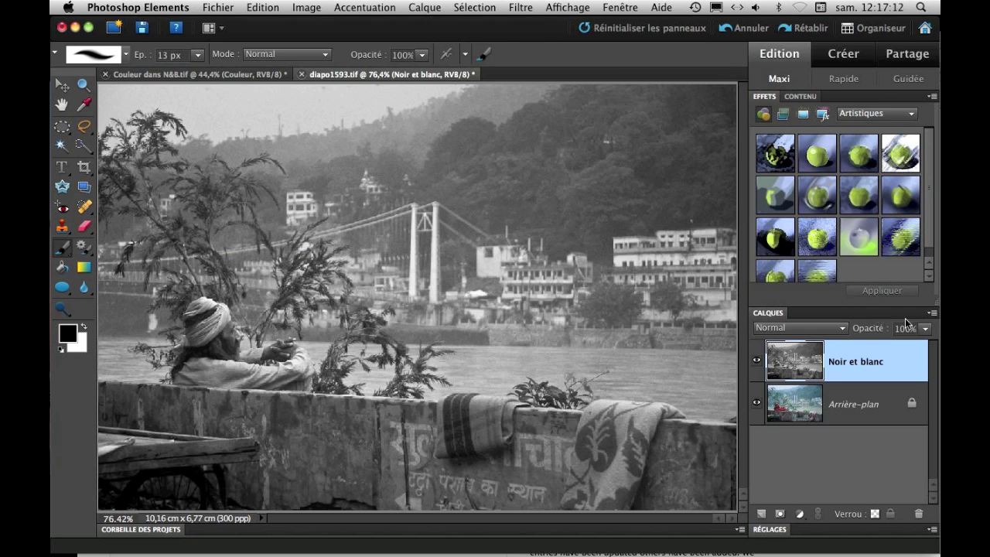
# Step: Add a white layer mask to Noir et blanc and target the mask thumbnail
pyautogui.click(780, 515)
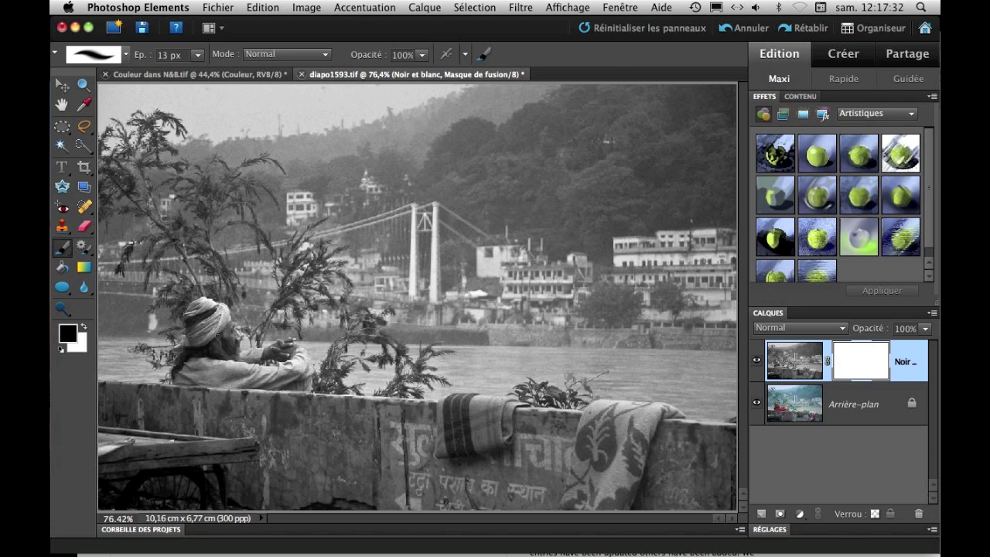
pyautogui.click(841, 365)
# Step: Zoom to 200% on the man and paint black with a 21 px brush over the turban's front
pyautogui.press('super+alt+0')
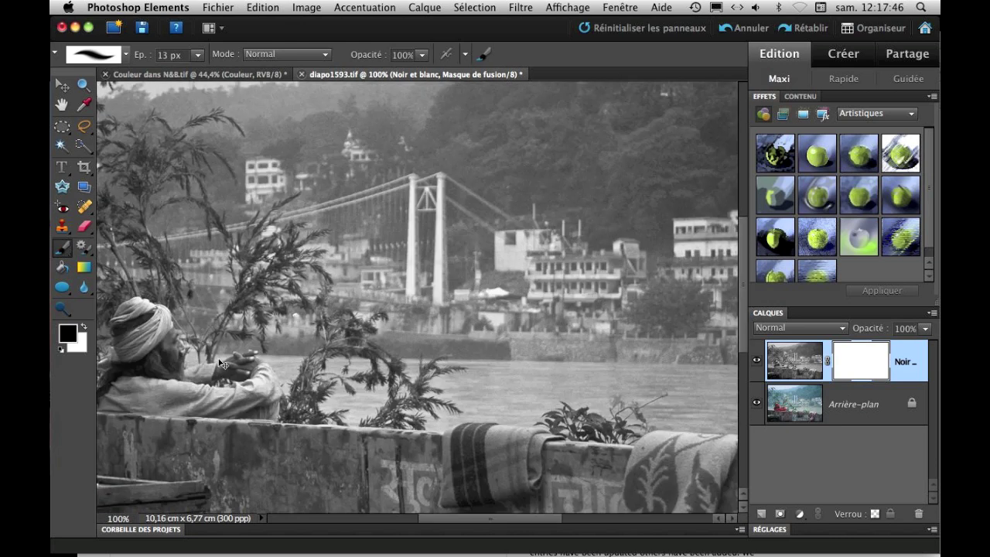
pyautogui.press('super+equal')
pyautogui.hscroll(-5, 213, 377)
pyautogui.moveTo(239, 317); pyautogui.dragTo(380, 283)
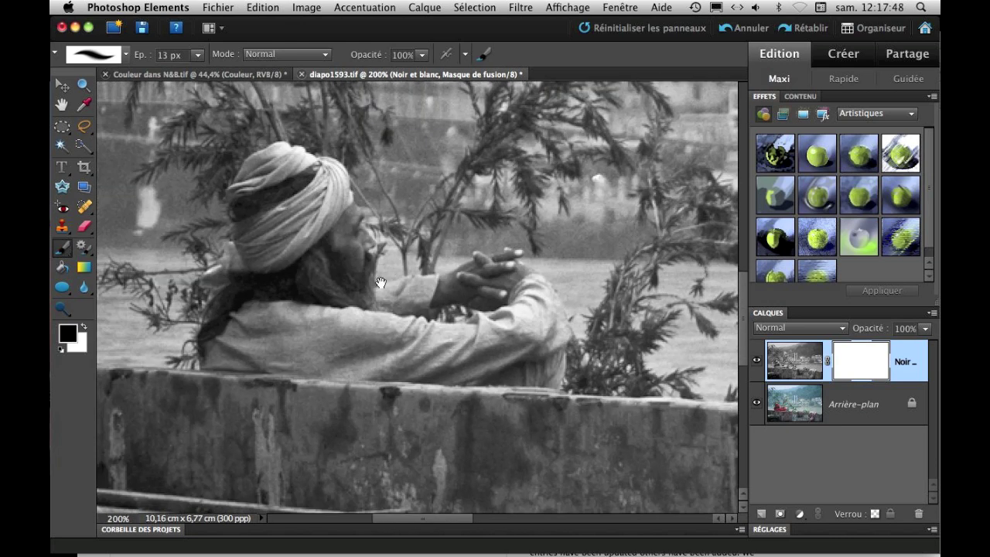
pyautogui.rightClick(208, 274)
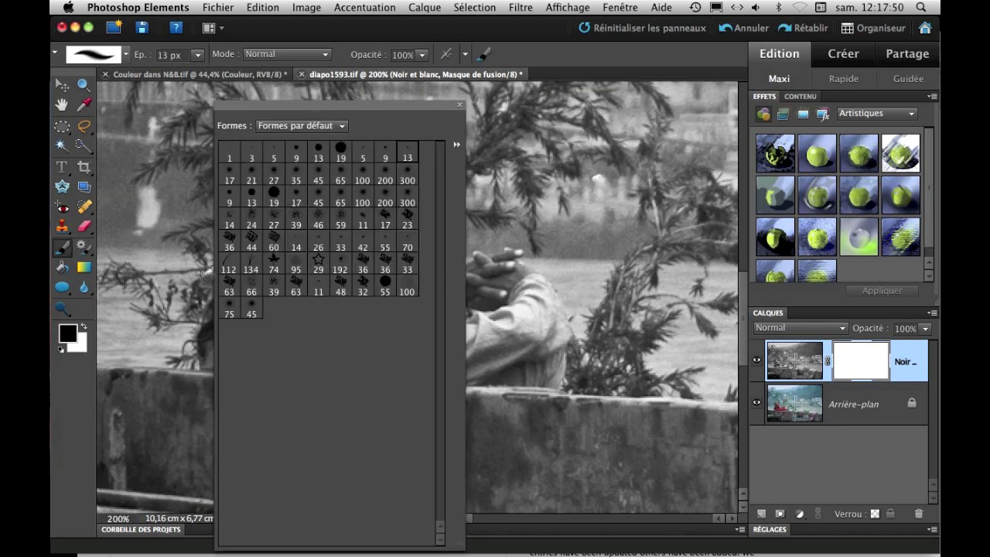
pyautogui.click(251, 179)
pyautogui.click(216, 287)
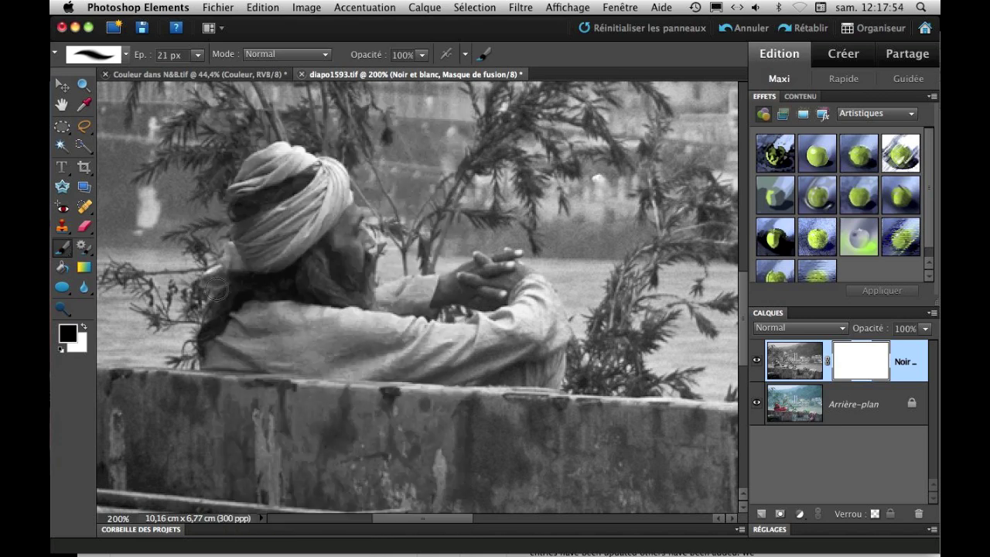
pyautogui.moveTo(242, 228)
pyautogui.mouseDown()
pyautogui.moveTo(266, 262)
pyautogui.moveTo(278, 227)
pyautogui.moveTo(265, 235)
pyautogui.moveTo(264, 208)
pyautogui.moveTo(296, 204)
pyautogui.moveTo(289, 229)
pyautogui.moveTo(302, 217)
pyautogui.moveTo(268, 253)
pyautogui.moveTo(313, 235)
pyautogui.moveTo(324, 174)
pyautogui.mouseUp()
# Step: Paint the turban's edges and the man's shoulder back into colour with a 13 px brush
pyautogui.rightClick(333, 182)
pyautogui.click(525, 153)
pyautogui.click(310, 190)
pyautogui.moveTo(323, 162)
pyautogui.mouseDown()
pyautogui.moveTo(337, 166)
pyautogui.moveTo(350, 198)
pyautogui.moveTo(337, 211)
pyautogui.mouseUp()
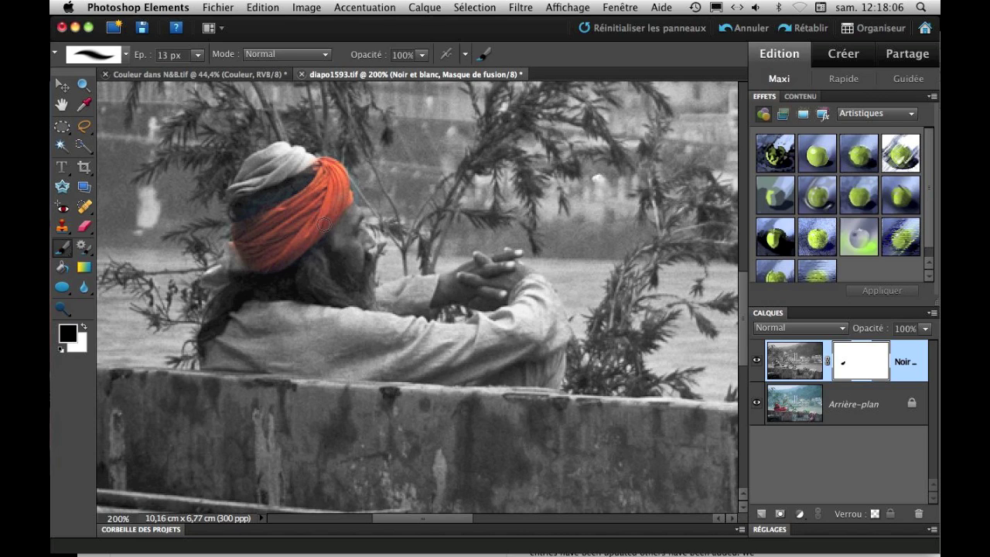
pyautogui.moveTo(234, 190)
pyautogui.mouseDown()
pyautogui.moveTo(279, 147)
pyautogui.moveTo(316, 162)
pyautogui.moveTo(245, 180)
pyautogui.moveTo(282, 161)
pyautogui.moveTo(264, 167)
pyautogui.moveTo(304, 165)
pyautogui.mouseUp()
pyautogui.moveTo(244, 187)
pyautogui.mouseDown()
pyautogui.moveTo(272, 181)
pyautogui.moveTo(251, 188)
pyautogui.moveTo(249, 171)
pyautogui.moveTo(261, 158)
pyautogui.moveTo(240, 187)
pyautogui.moveTo(289, 160)
pyautogui.mouseUp()
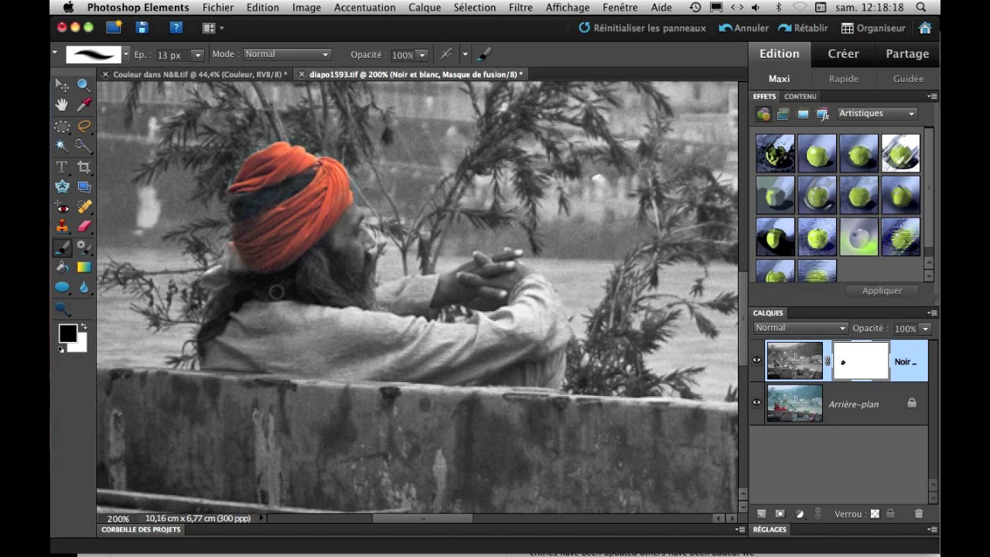
pyautogui.moveTo(248, 324)
pyautogui.mouseDown()
pyautogui.moveTo(207, 359)
pyautogui.moveTo(360, 373)
pyautogui.moveTo(234, 350)
pyautogui.moveTo(259, 333)
pyautogui.moveTo(236, 319)
pyautogui.moveTo(270, 306)
pyautogui.moveTo(319, 320)
pyautogui.moveTo(273, 333)
pyautogui.moveTo(362, 356)
pyautogui.mouseUp()
# Step: Reveal the red along the man's arm with a 21 px brush
pyautogui.rightClick(276, 338)
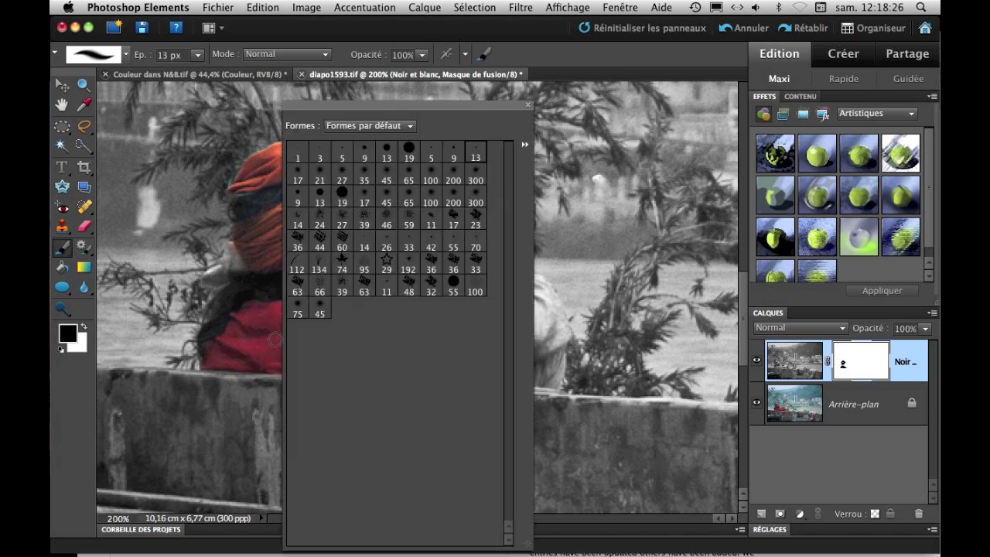
pyautogui.click(319, 173)
pyautogui.click(275, 340)
pyautogui.moveTo(317, 337)
pyautogui.mouseDown()
pyautogui.moveTo(363, 324)
pyautogui.moveTo(320, 325)
pyautogui.moveTo(351, 319)
pyautogui.moveTo(358, 329)
pyautogui.moveTo(467, 337)
pyautogui.moveTo(460, 347)
pyautogui.moveTo(350, 357)
pyautogui.moveTo(403, 348)
pyautogui.moveTo(419, 349)
pyautogui.moveTo(343, 364)
pyautogui.moveTo(447, 375)
pyautogui.moveTo(519, 348)
pyautogui.moveTo(451, 361)
pyautogui.moveTo(459, 337)
pyautogui.moveTo(395, 333)
pyautogui.moveTo(378, 321)
pyautogui.moveTo(504, 323)
pyautogui.moveTo(509, 316)
pyautogui.moveTo(496, 321)
pyautogui.moveTo(518, 314)
pyautogui.moveTo(519, 294)
pyautogui.moveTo(537, 284)
pyautogui.moveTo(544, 324)
pyautogui.moveTo(511, 325)
pyautogui.mouseUp()
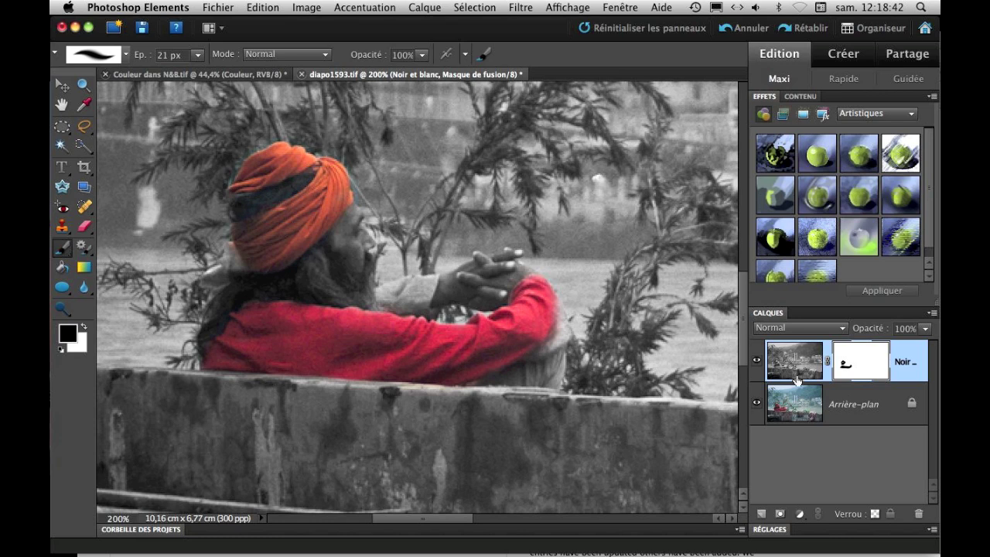
# Step: Compare by toggling the black-and-white layer, then paint the orange cloth and remaining shoulder red
pyautogui.click(753, 359)
pyautogui.click(755, 359)
pyautogui.moveTo(501, 375)
pyautogui.mouseDown()
pyautogui.moveTo(552, 376)
pyautogui.moveTo(554, 345)
pyautogui.moveTo(547, 372)
pyautogui.moveTo(535, 345)
pyautogui.moveTo(557, 332)
pyautogui.moveTo(550, 303)
pyautogui.moveTo(562, 334)
pyautogui.mouseUp()
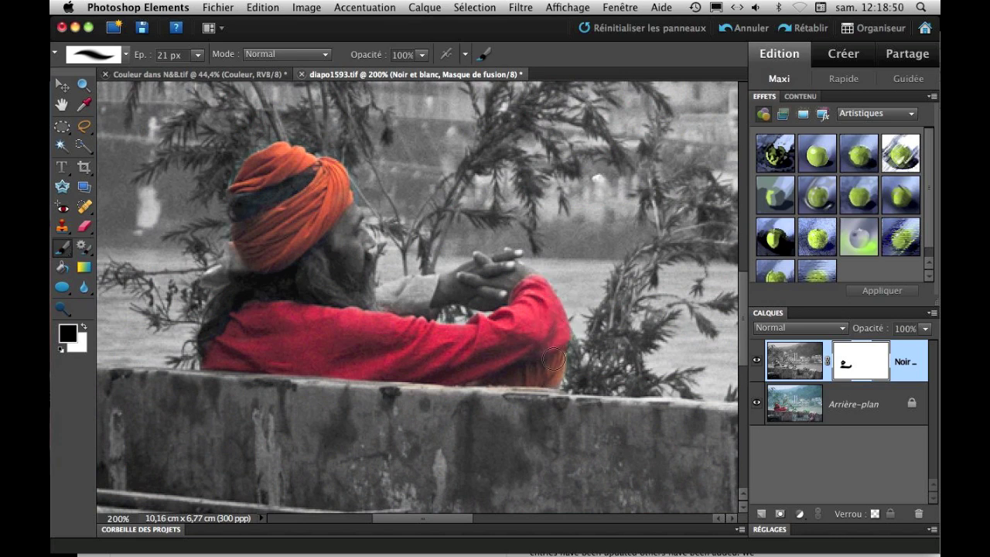
pyautogui.moveTo(535, 287); pyautogui.dragTo(532, 282)
pyautogui.moveTo(390, 292)
pyautogui.mouseDown()
pyautogui.moveTo(435, 280)
pyautogui.moveTo(417, 304)
pyautogui.moveTo(383, 317)
pyautogui.moveTo(415, 291)
pyautogui.moveTo(390, 293)
pyautogui.moveTo(433, 279)
pyautogui.moveTo(516, 220)
pyautogui.mouseUp()
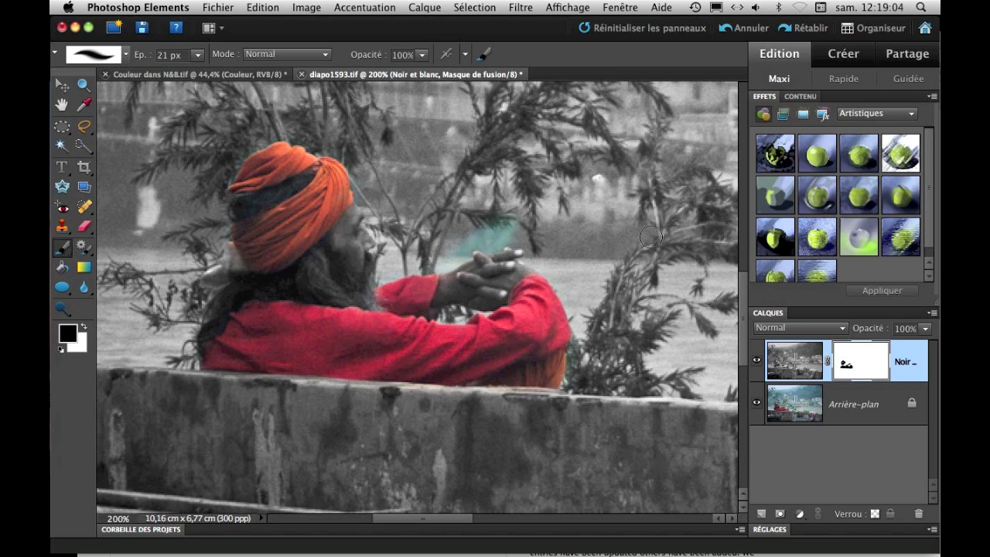
# Step: Paint white over the teal patch behind the hands and shrink the brush from 17 to 13 px
pyautogui.click(84, 328)
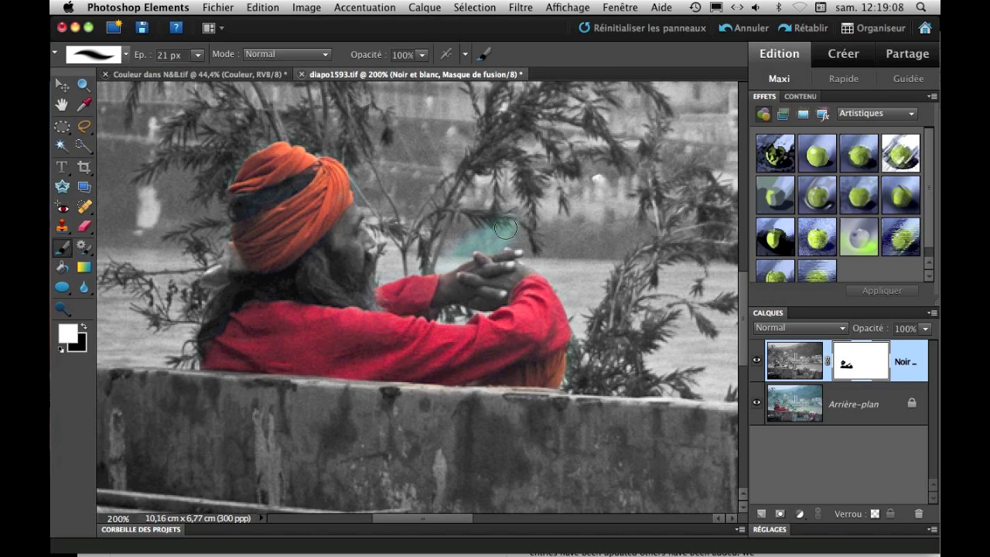
pyautogui.moveTo(508, 228)
pyautogui.mouseDown()
pyautogui.moveTo(454, 243)
pyautogui.moveTo(467, 246)
pyautogui.mouseUp()
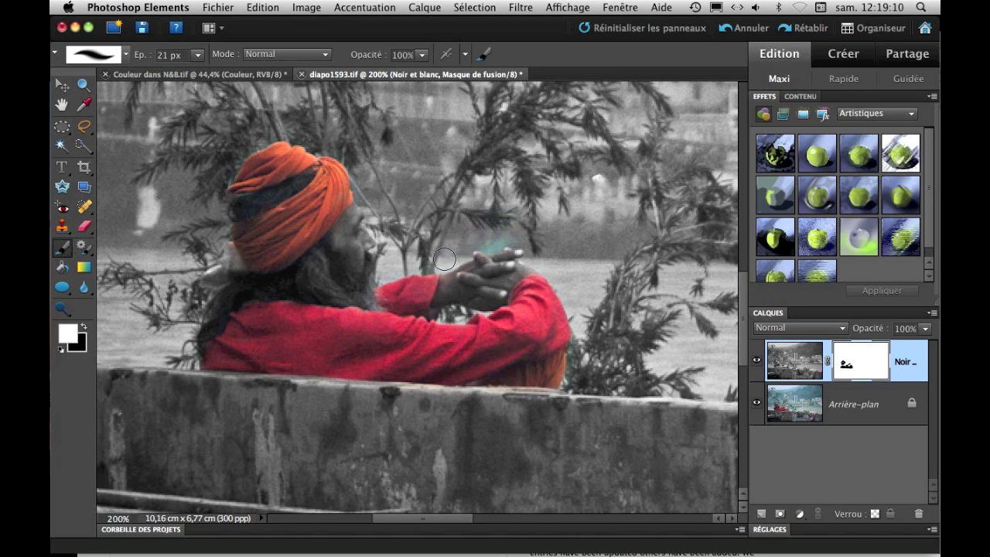
pyautogui.rightClick(473, 241)
pyautogui.click(495, 178)
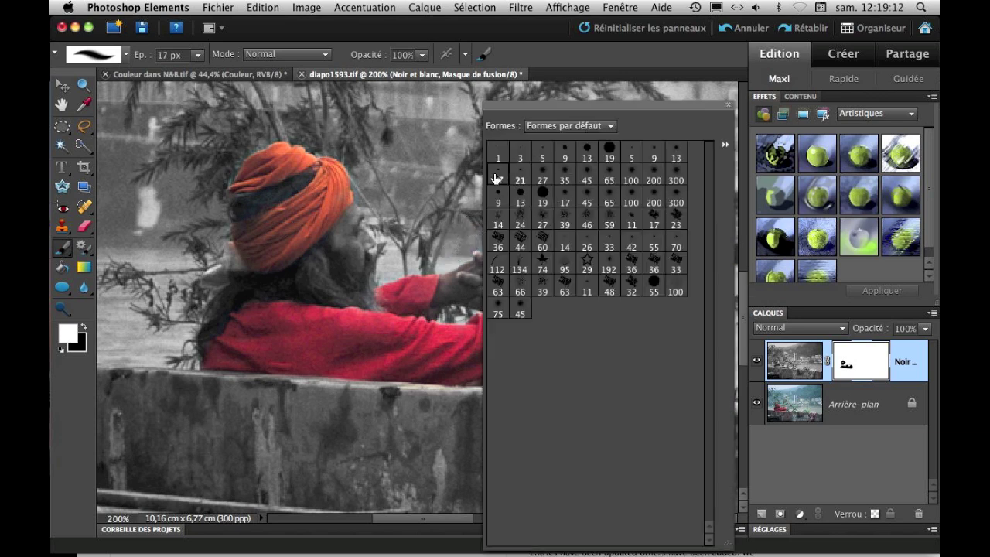
pyautogui.press('Escape')
pyautogui.press('[')
# Step: Zoom out to view the whole photo
pyautogui.rightClick(596, 239)
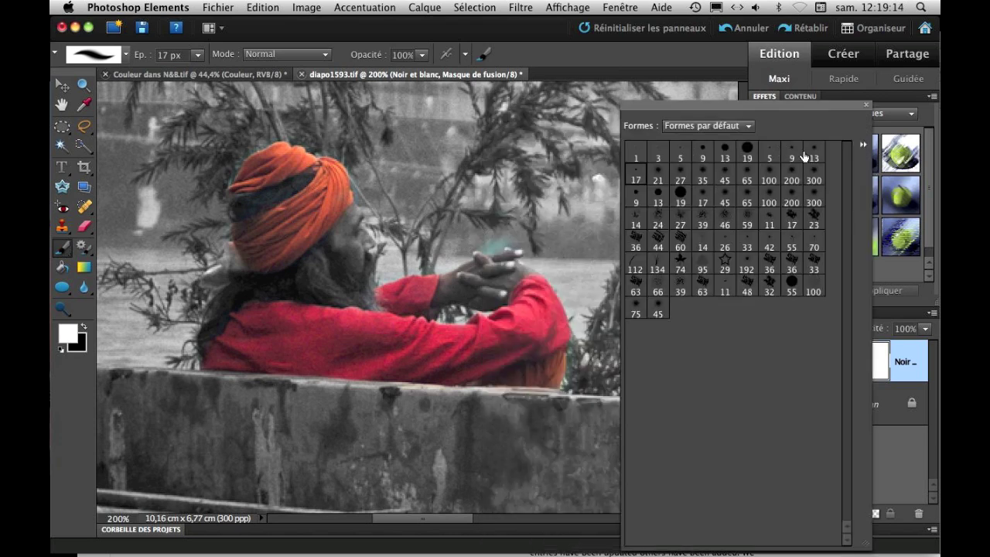
pyautogui.press('Escape')
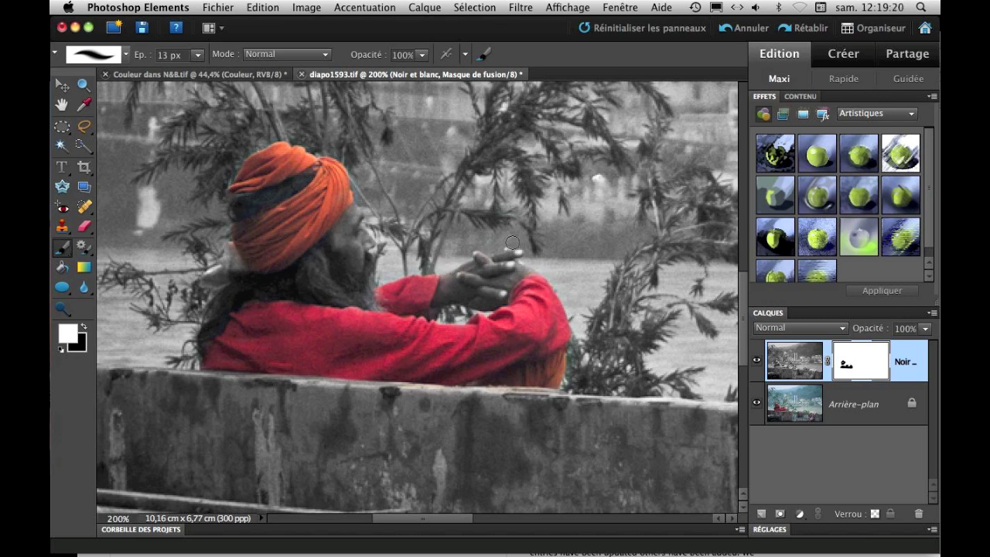
pyautogui.press('super+minus')
pyautogui.press('super+minus')
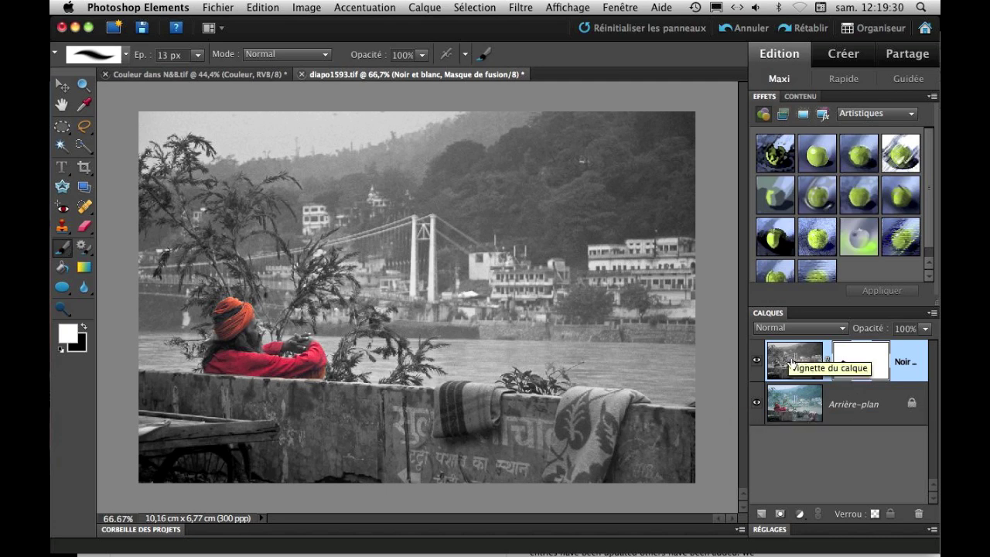
# Step: Turn Arrière-plan into the regular layer Calque 0 and make a Noir et blanc copie layer
pyautogui.moveTo(783, 358); pyautogui.dragTo(776, 428)
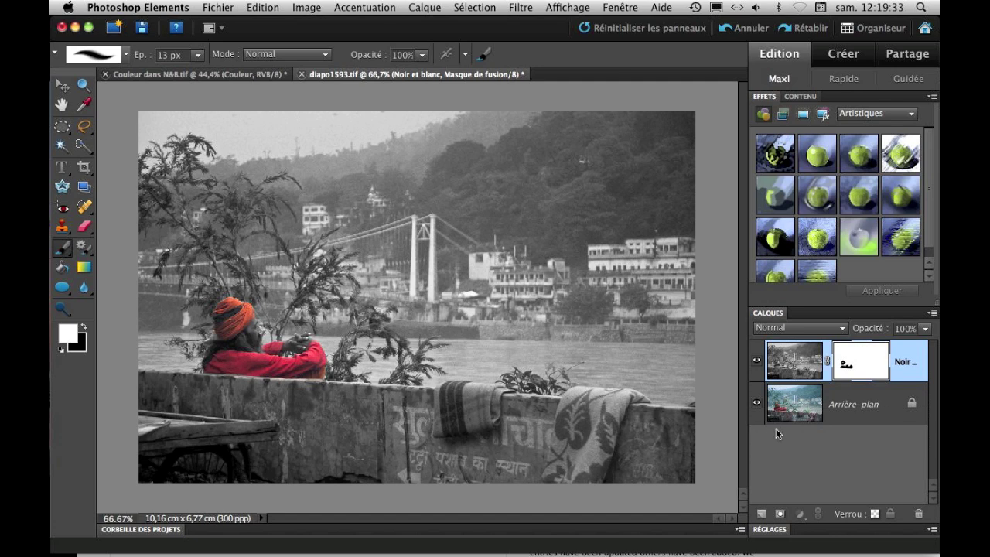
pyautogui.doubleClick(913, 407)
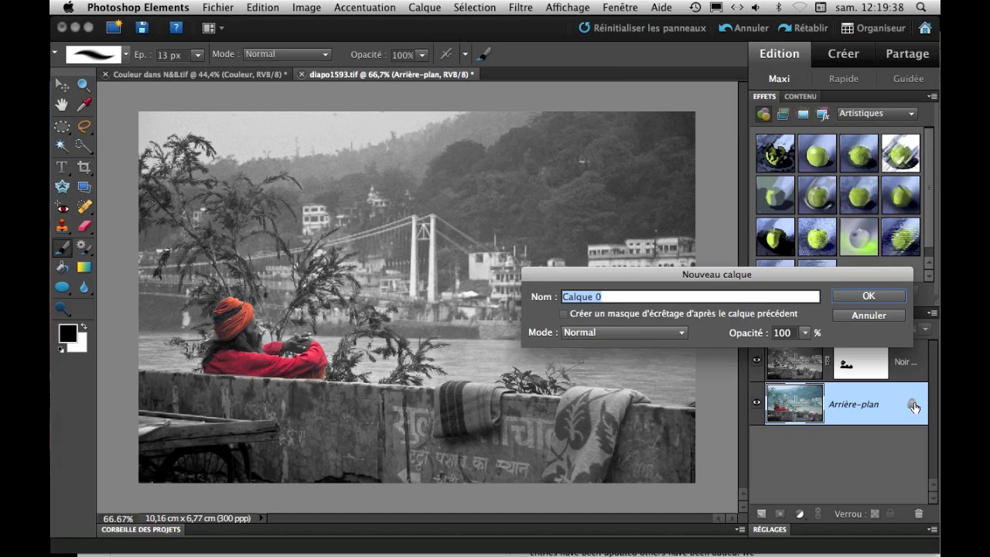
pyautogui.press('Return')
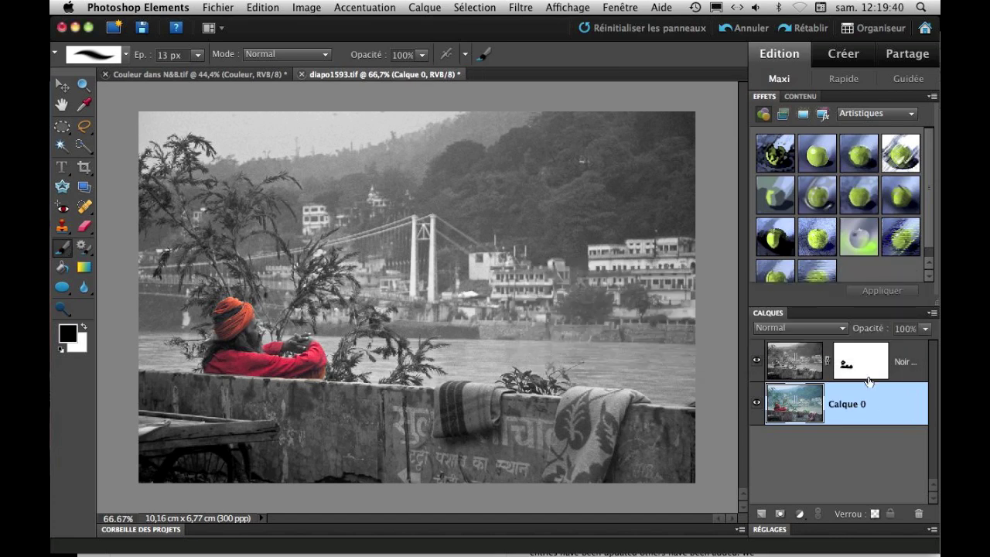
pyautogui.click(804, 365)
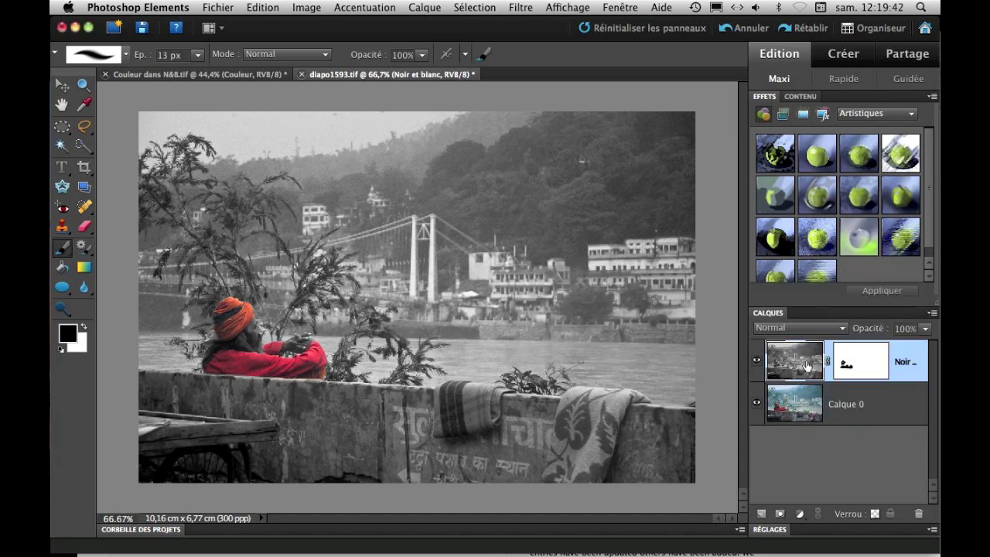
pyautogui.moveTo(800, 363); pyautogui.dragTo(761, 513)
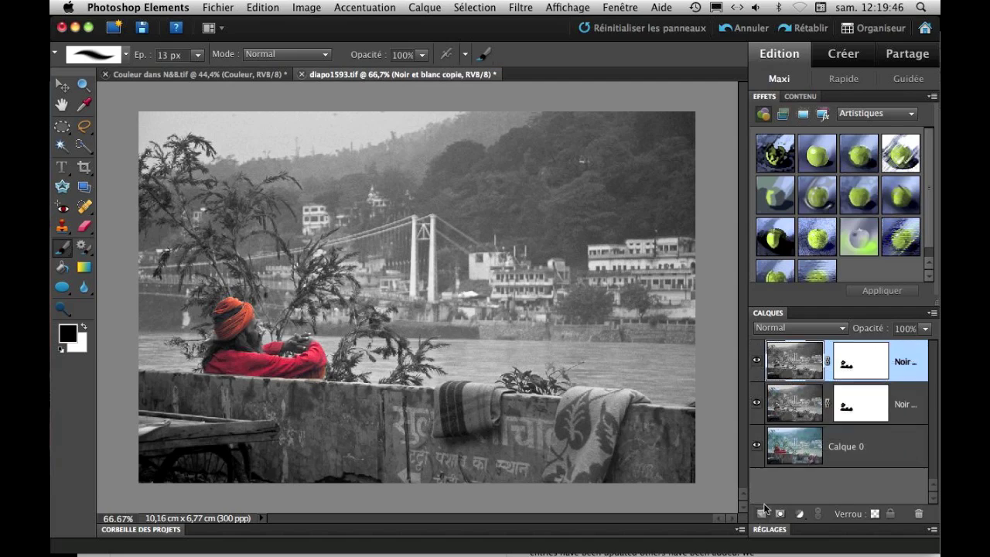
# Step: Move the Noir et blanc copy below Calque 0, delete its mask, and select Calque 0
pyautogui.click(803, 410)
pyautogui.moveTo(801, 403); pyautogui.dragTo(789, 469)
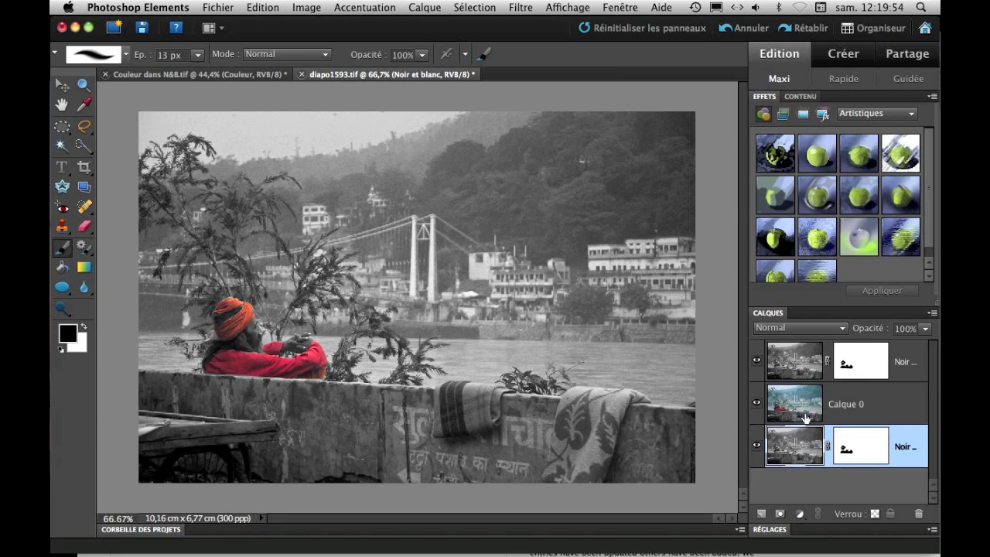
pyautogui.click(855, 450)
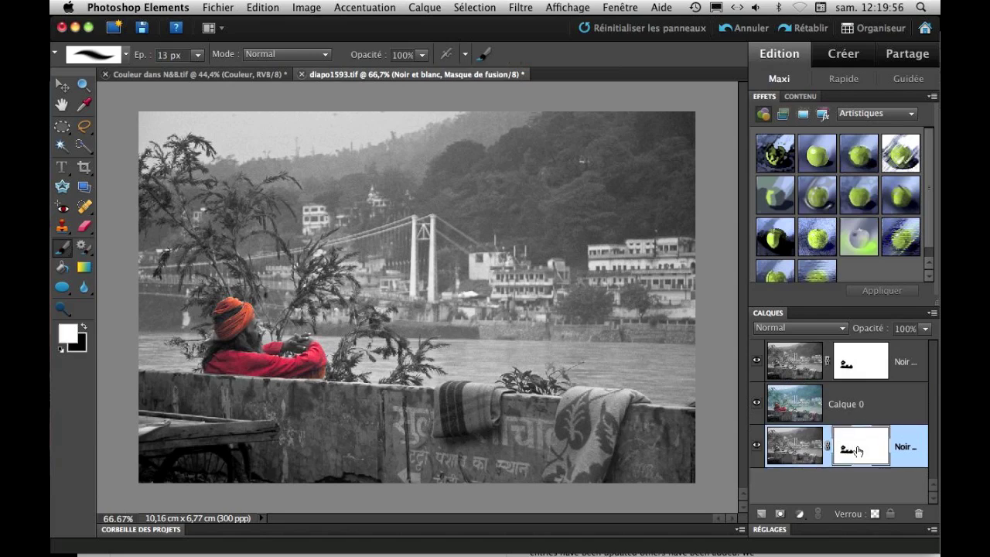
pyautogui.moveTo(857, 451); pyautogui.dragTo(921, 513)
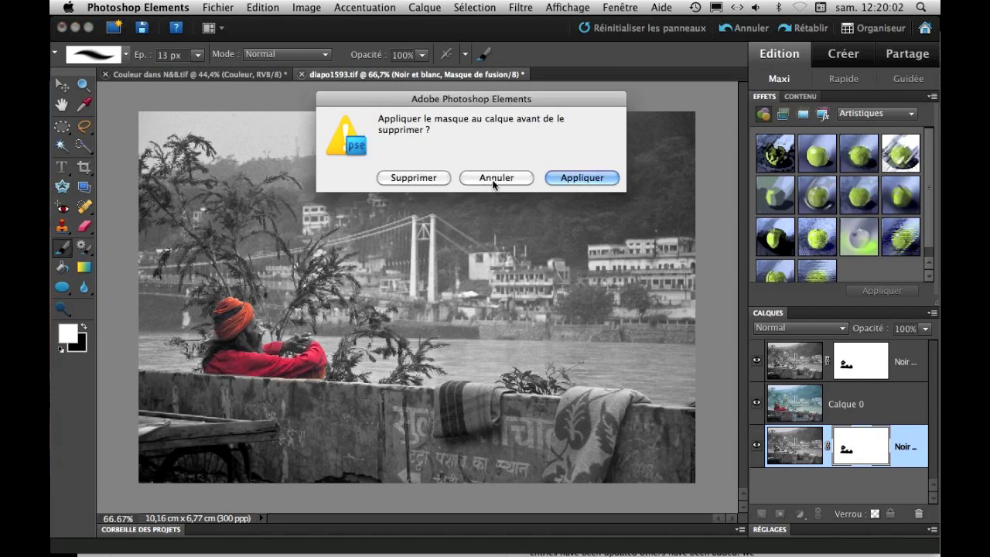
pyautogui.click(418, 178)
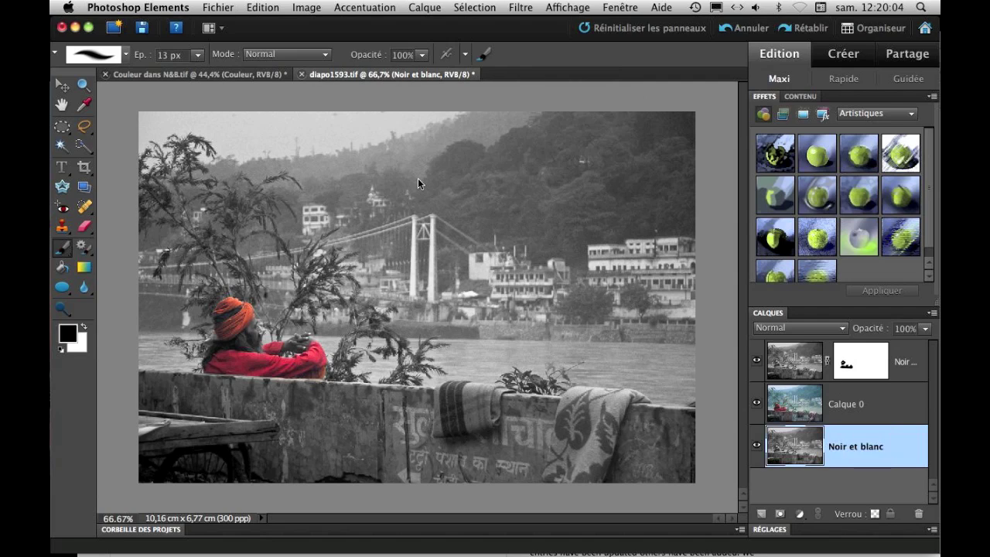
pyautogui.click(873, 410)
# Step: Reduce Calque 0's opacity to 65%, passing through 72% first, to mute the turban and clothing
pyautogui.click(925, 331)
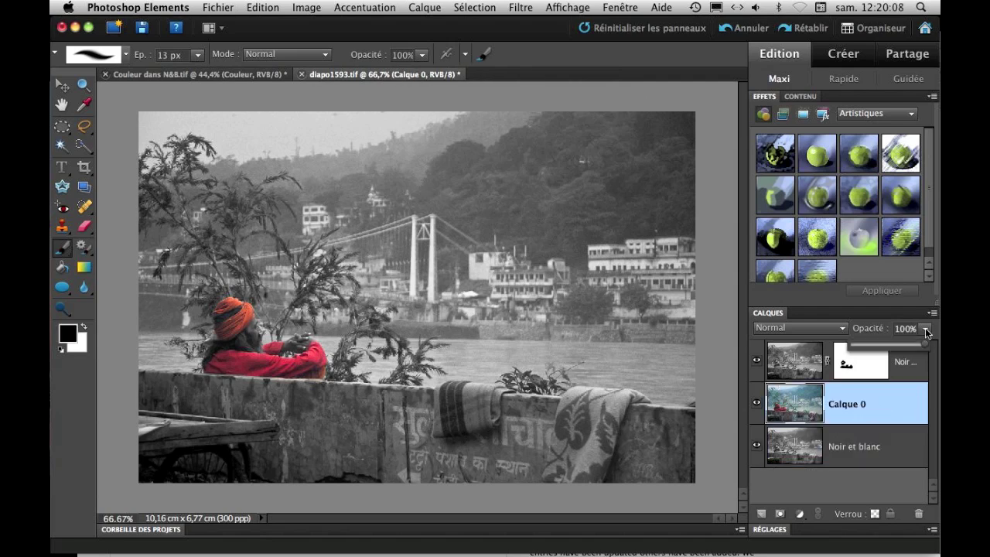
pyautogui.moveTo(925, 348)
pyautogui.mouseDown()
pyautogui.moveTo(807, 351)
pyautogui.moveTo(938, 347)
pyautogui.moveTo(894, 342)
pyautogui.moveTo(906, 348)
pyautogui.mouseUp()
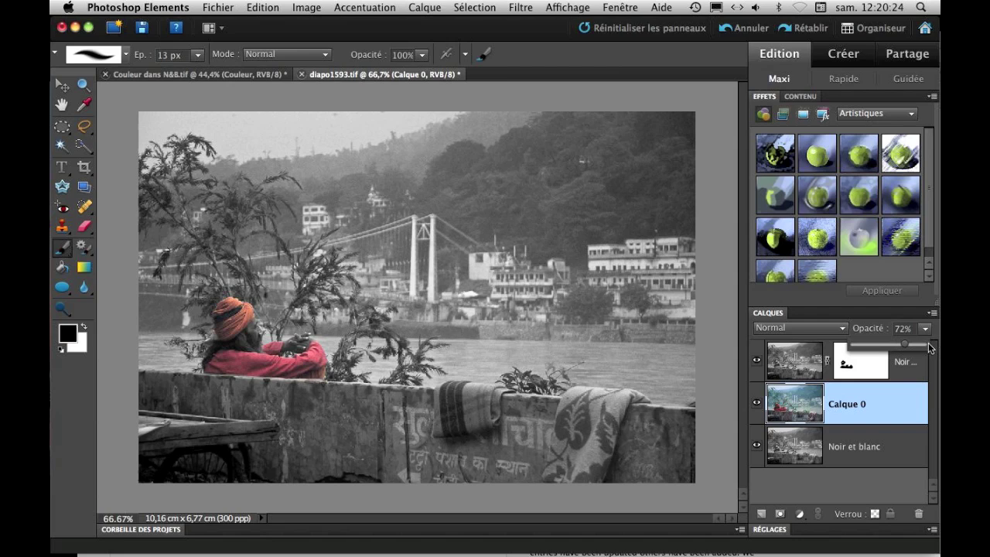
pyautogui.click(925, 334)
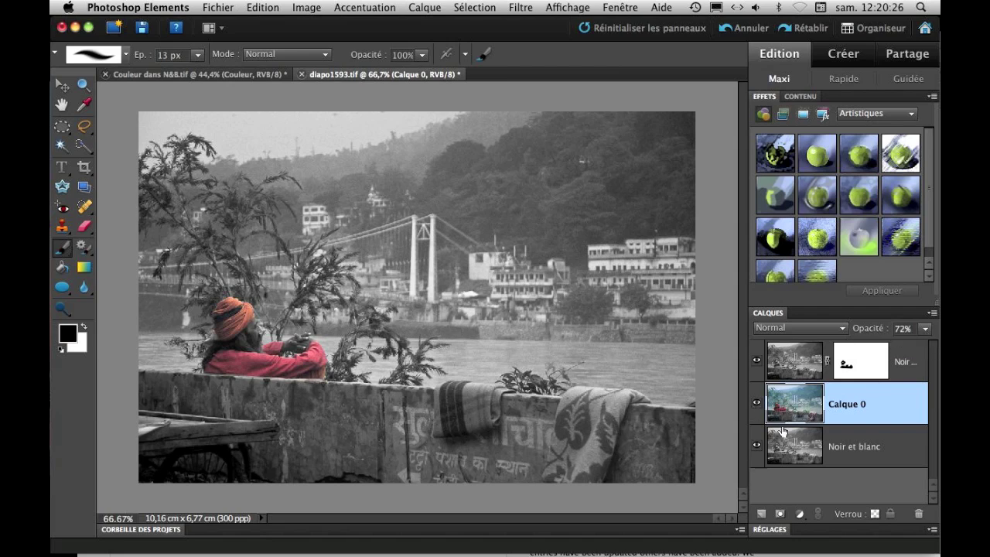
pyautogui.click(925, 328)
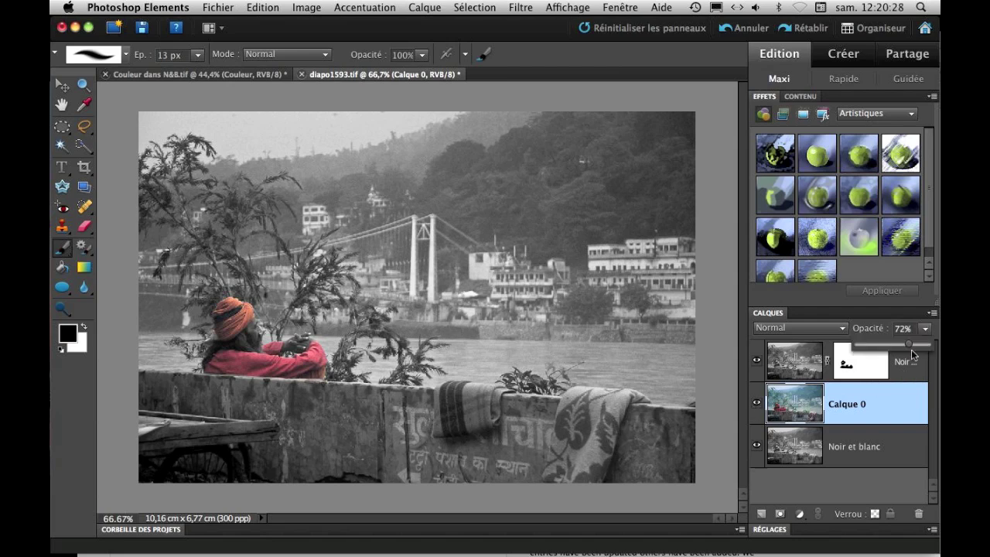
pyautogui.moveTo(908, 344); pyautogui.dragTo(903, 344)
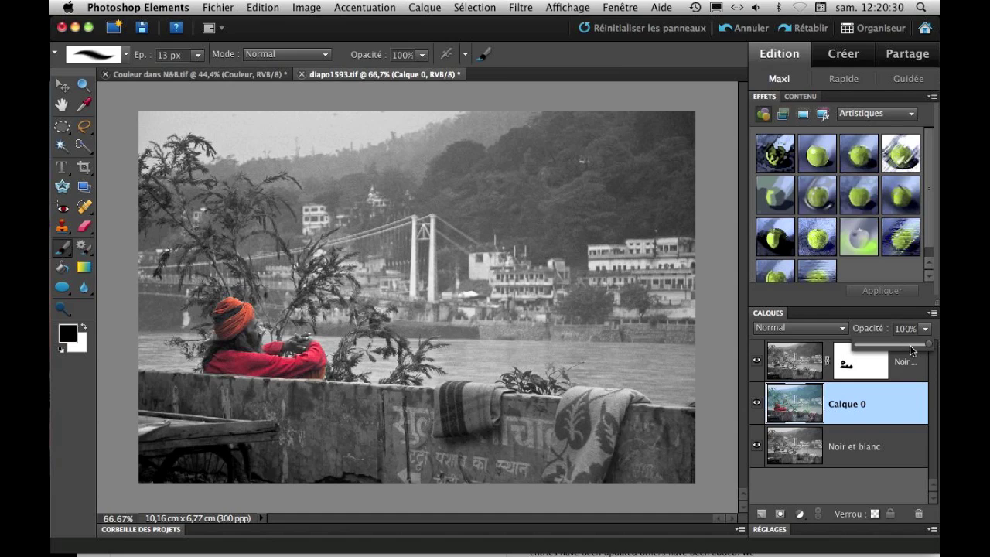
pyautogui.click(895, 412)
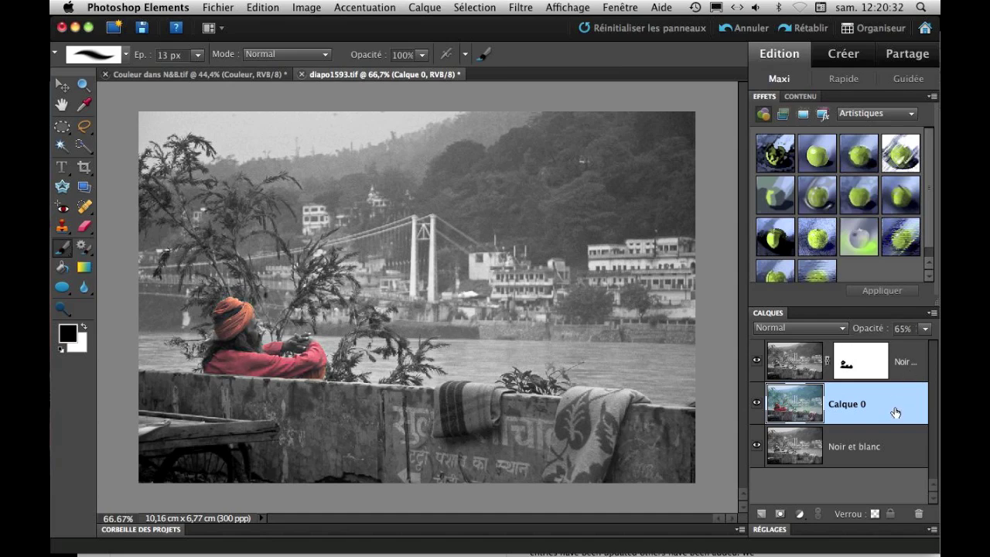